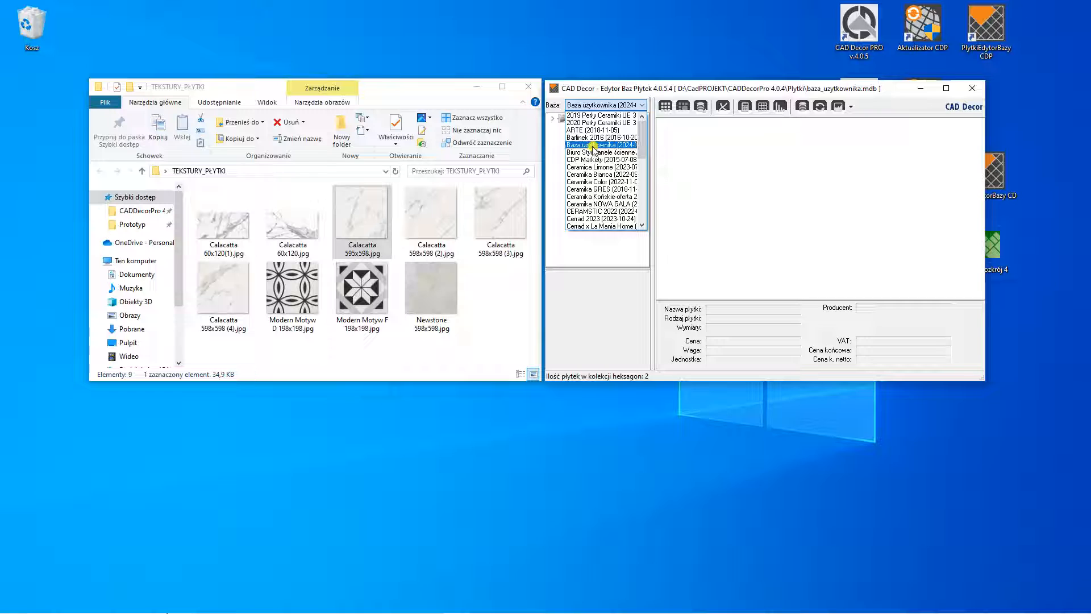
Step: In the user database (Baza użytkownika), add a collection of type "płytki gresowe" named "Clacatta 600x1200"
left_click(593, 145)
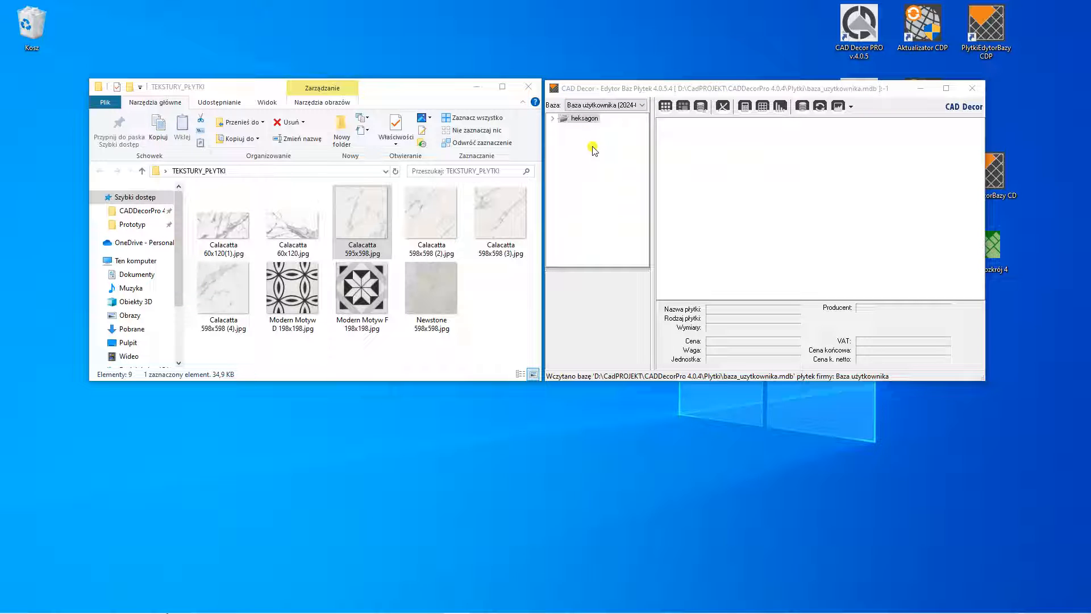
left_click(665, 106)
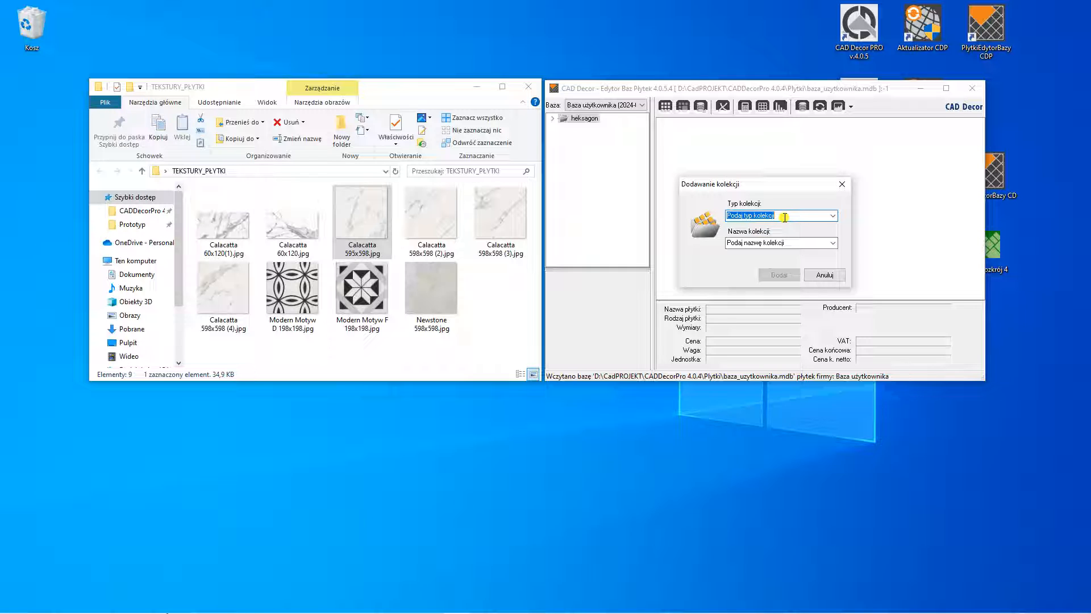
type("płyt")
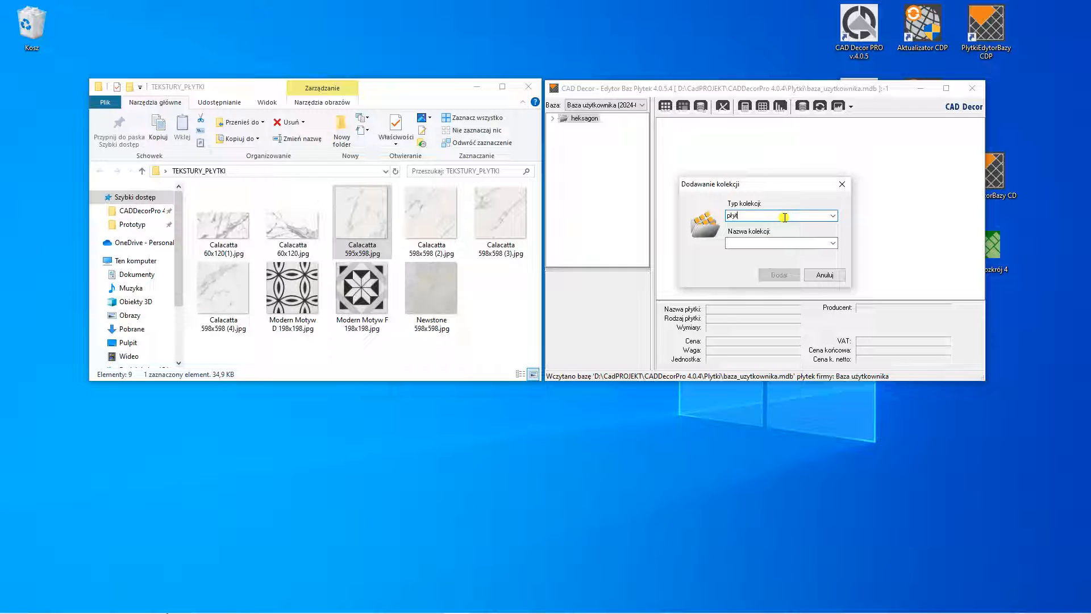
type("ki gresowe")
left_click(782, 245)
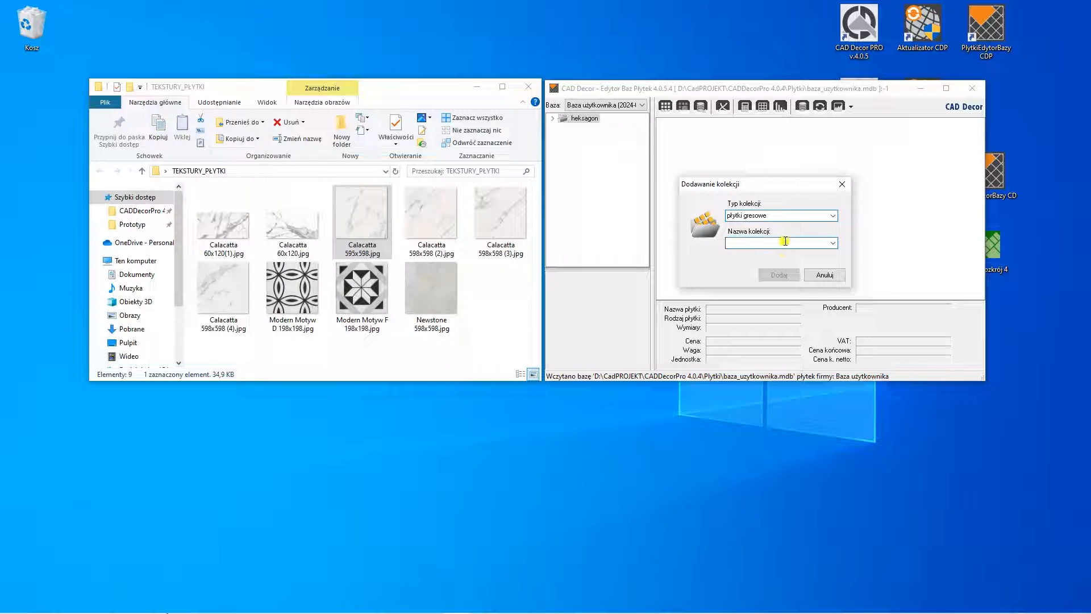
type("Clacatta 600x1200")
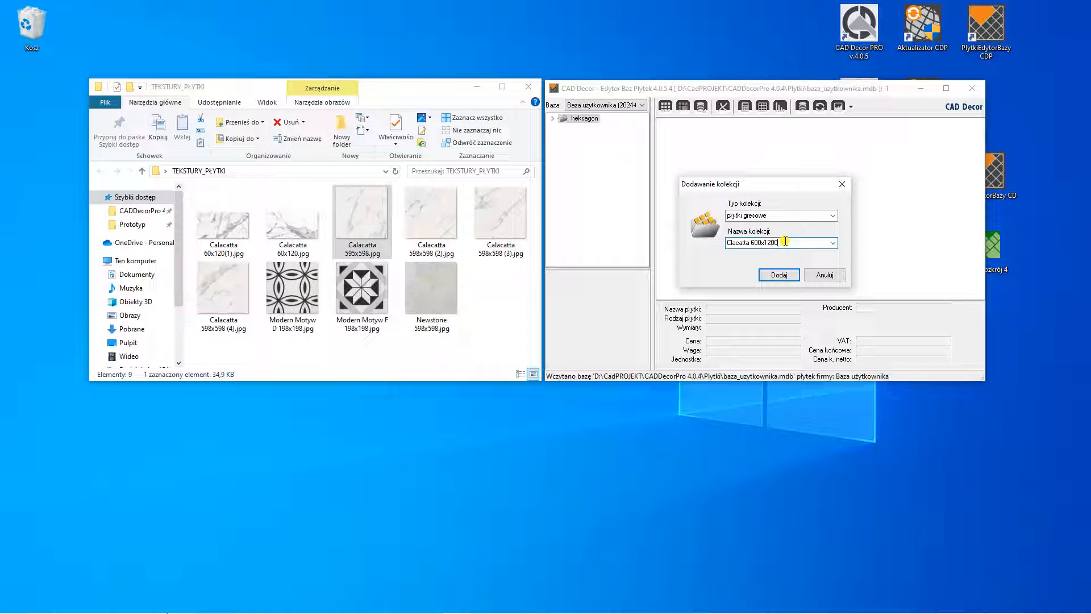
left_click(790, 275)
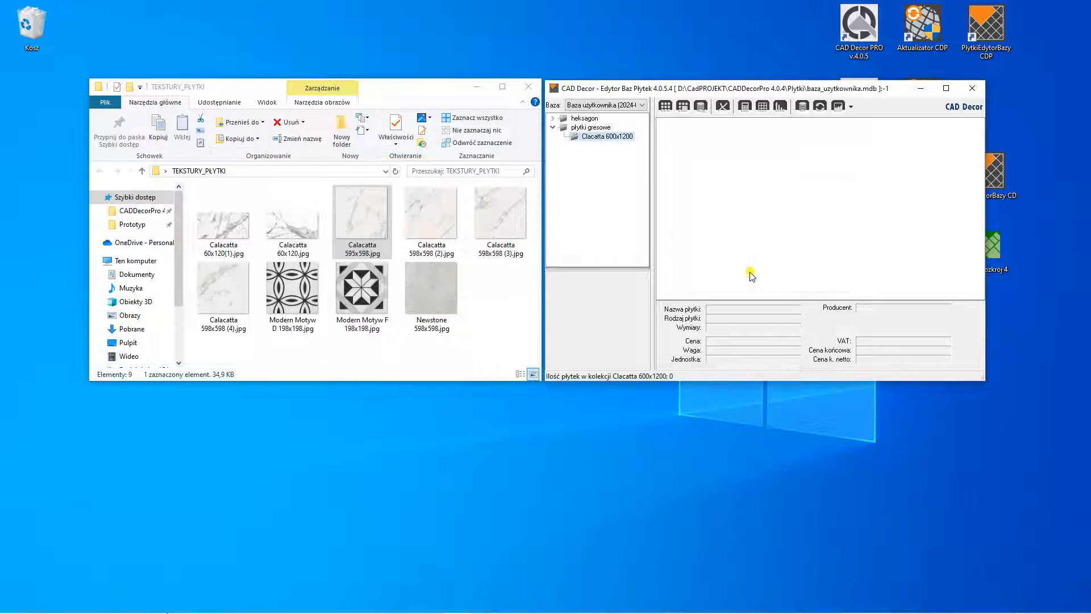
Step: Load the two texture files Calacatta 60x120(1).jpg and Calacatta 60x120.jpg as tiles into the Clacatta 600x1200 collection
left_click(230, 236)
left_click(291, 233, "ctrl")
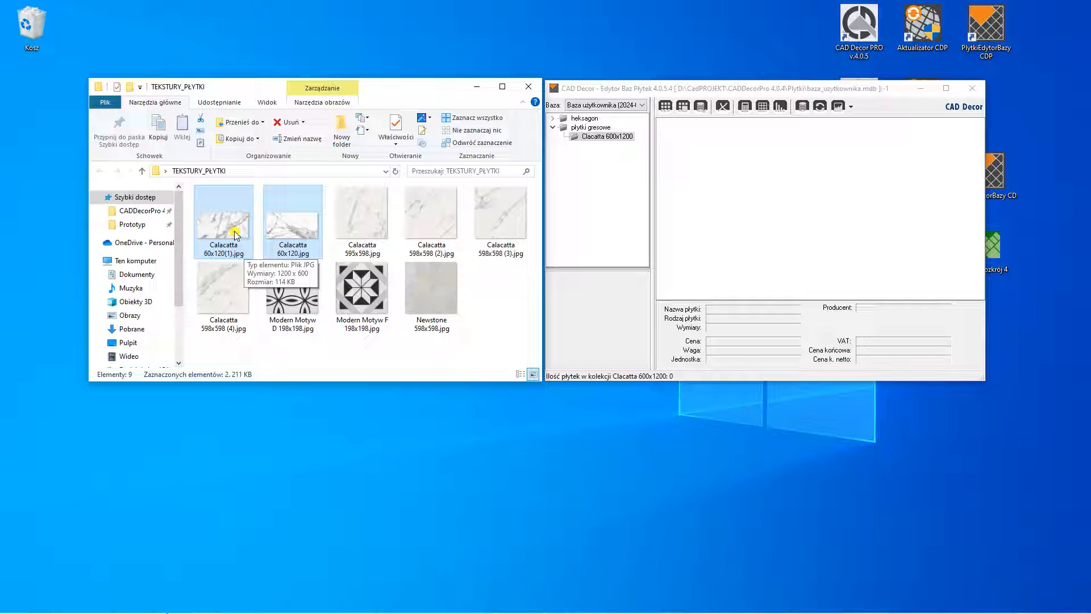
left_click_drag(237, 237, 729, 205)
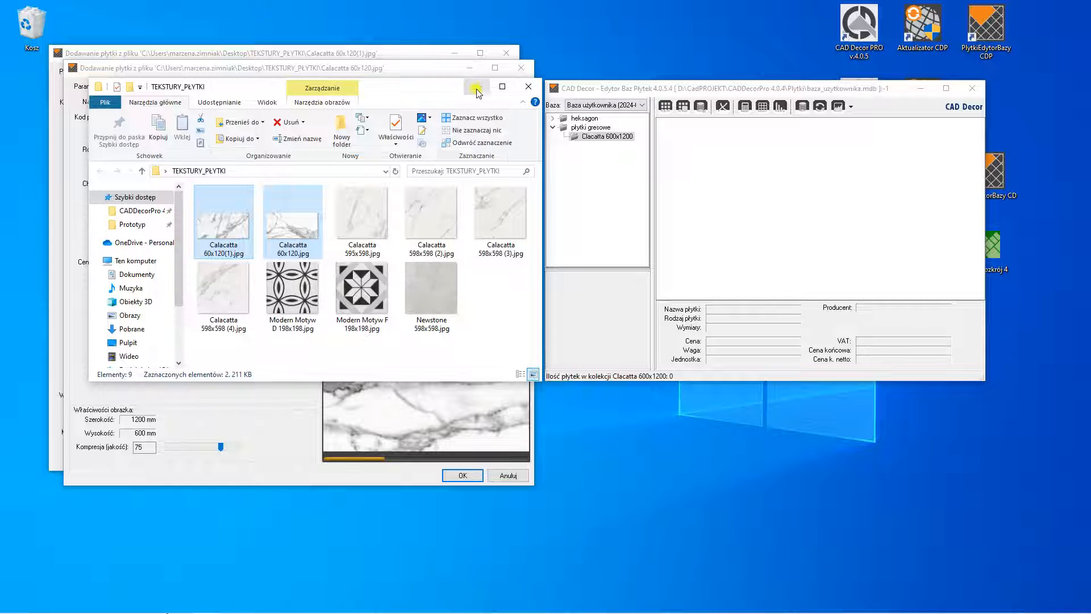
Step: Rotate the Calacatta 60x120 tile to 600 x 1200, set its kind to uniwersalne, Odbicia to 20 and Chropowatość to 5, and add it
left_click(497, 69)
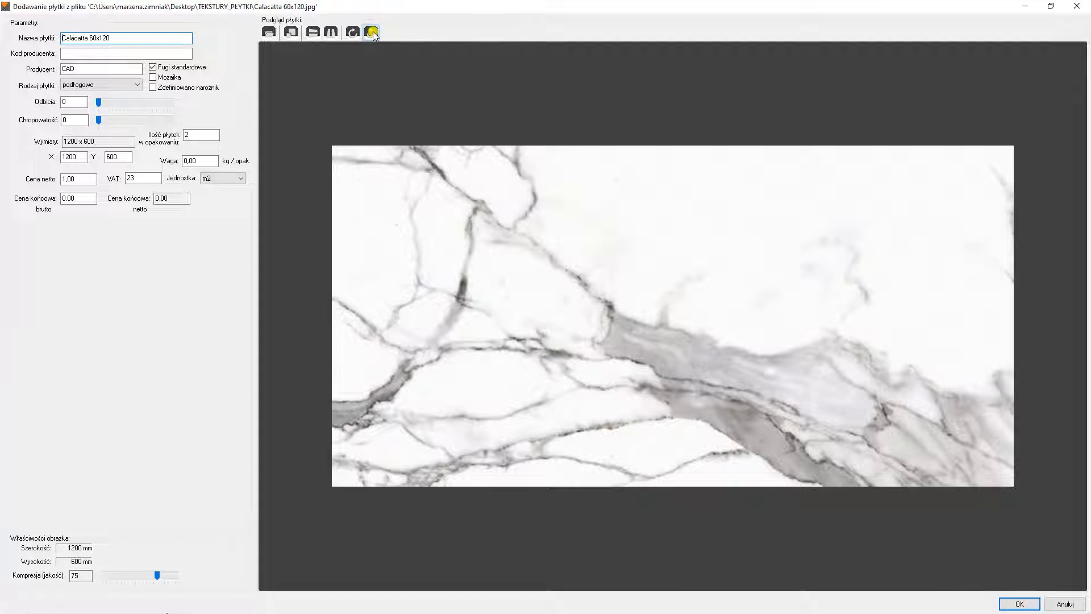
left_click(371, 32)
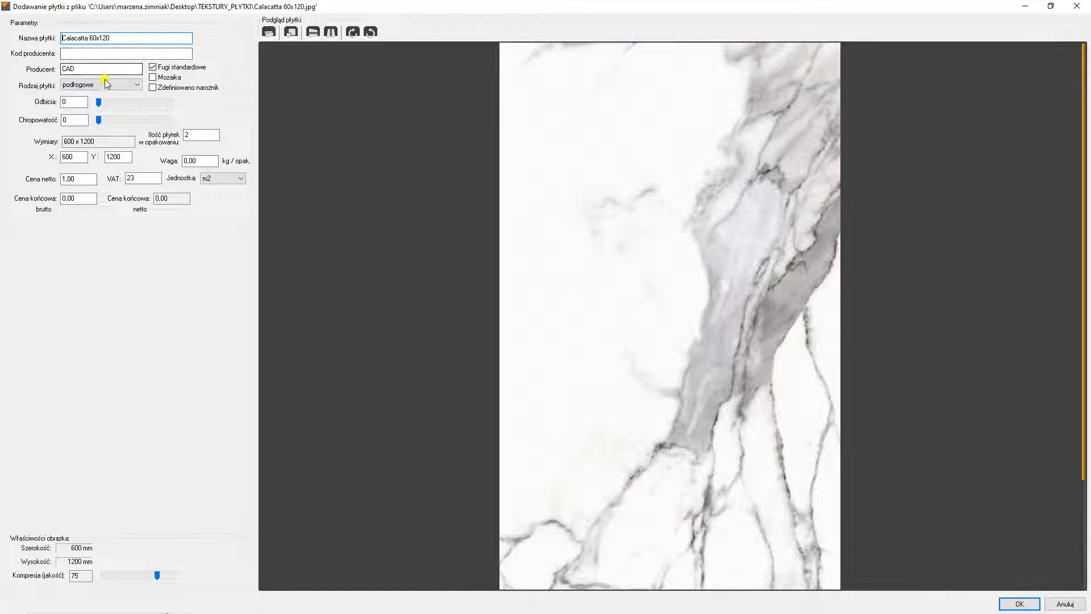
left_click(138, 85)
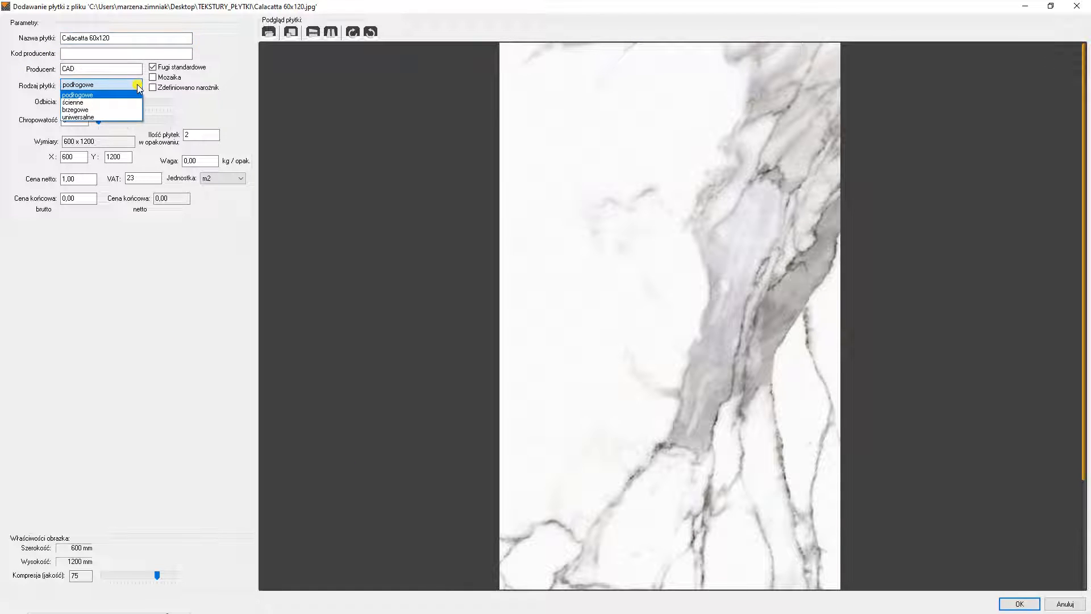
left_click(94, 116)
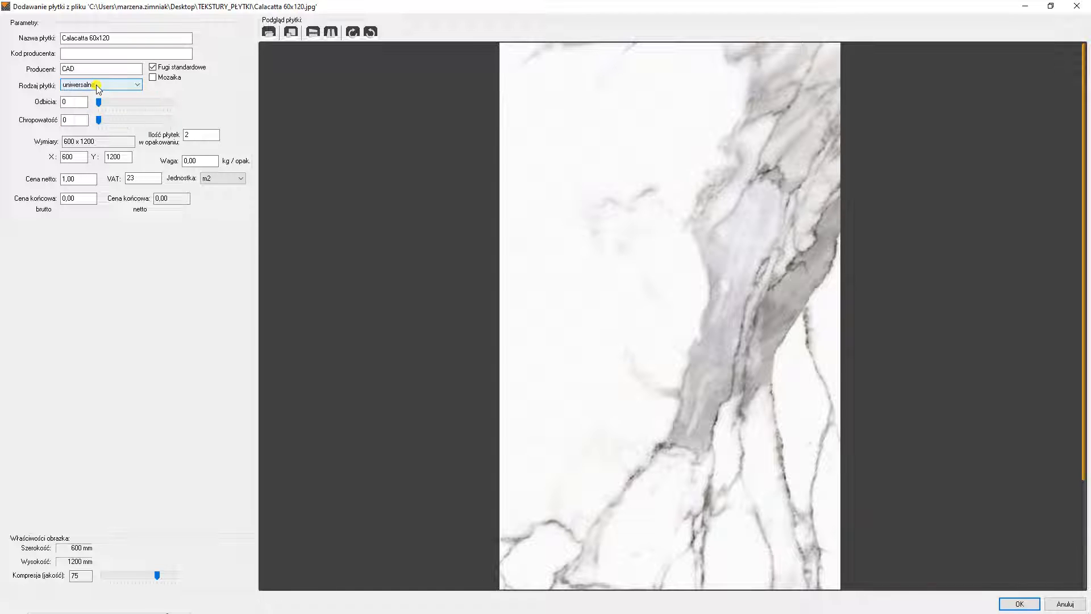
left_click(72, 103)
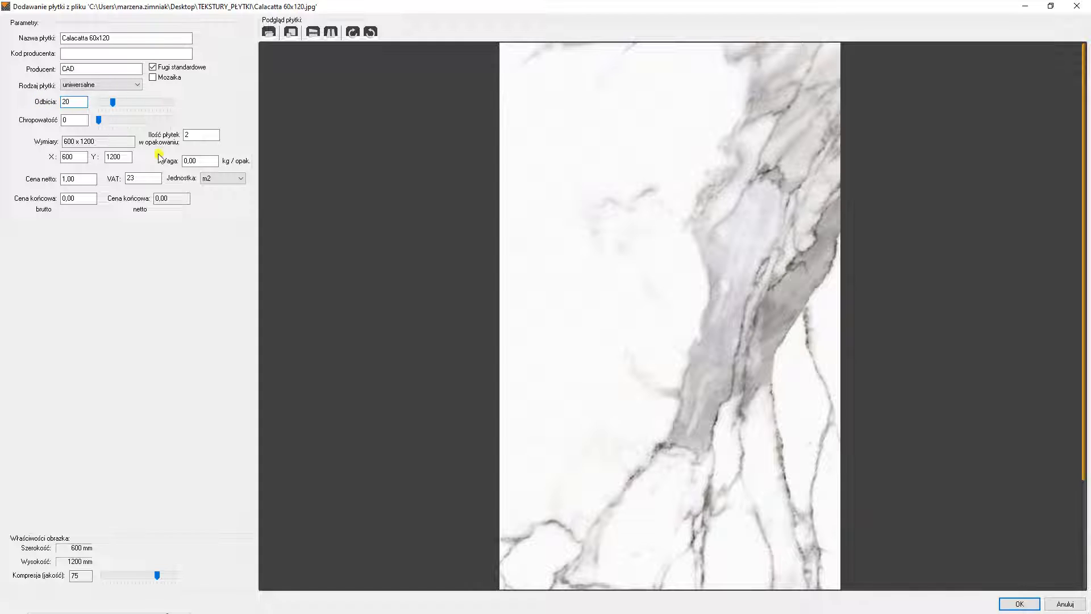
left_click(63, 119)
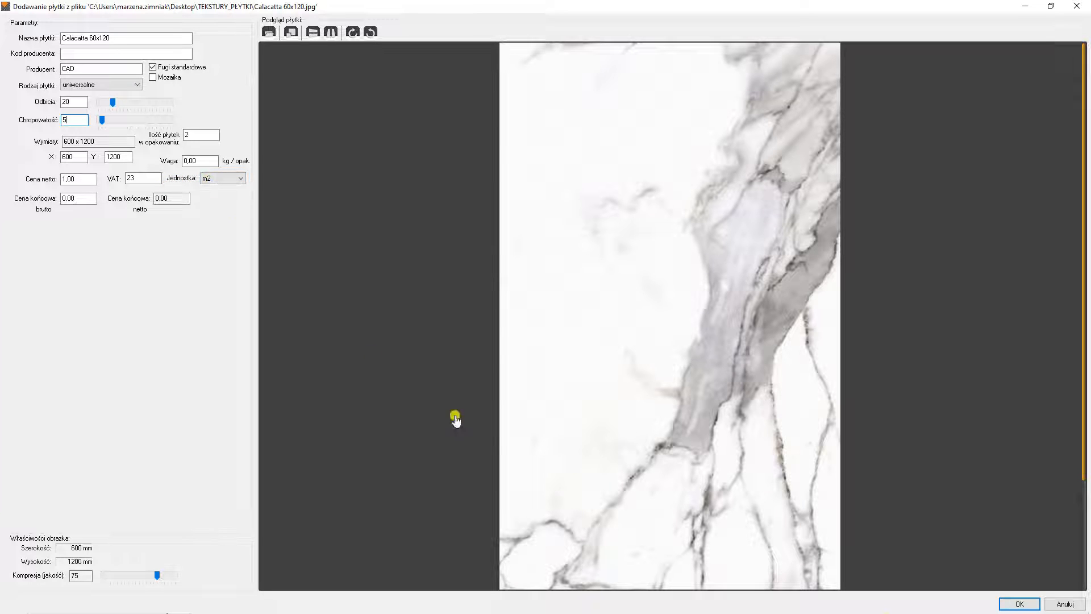
left_click(1020, 604)
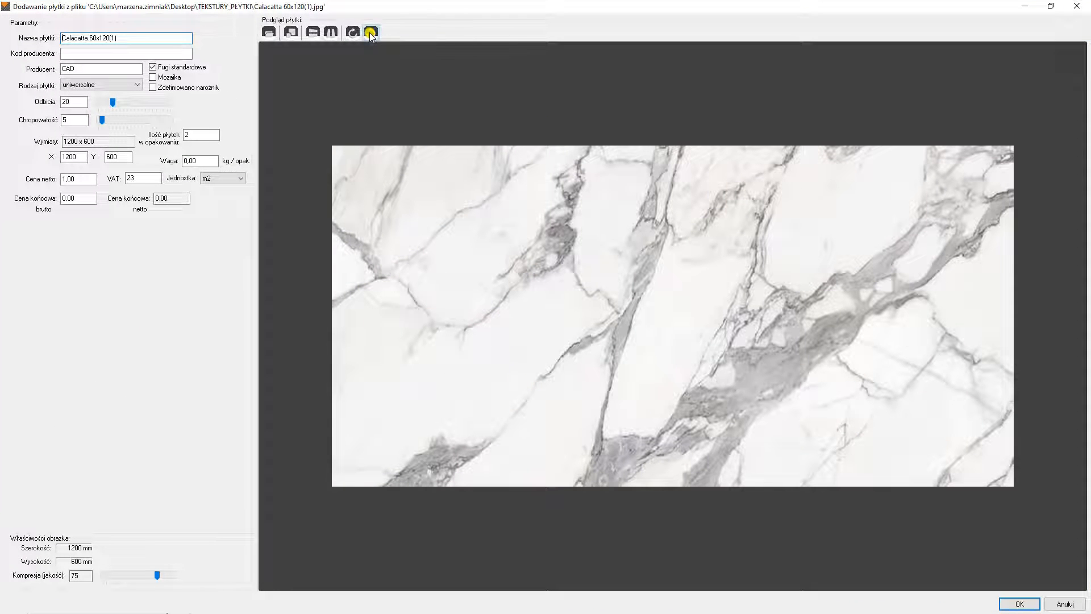
Step: Rotate the second marble tile to 600 x 1200, name it Calacatta 60x120 and add it to the collection
left_click(370, 32)
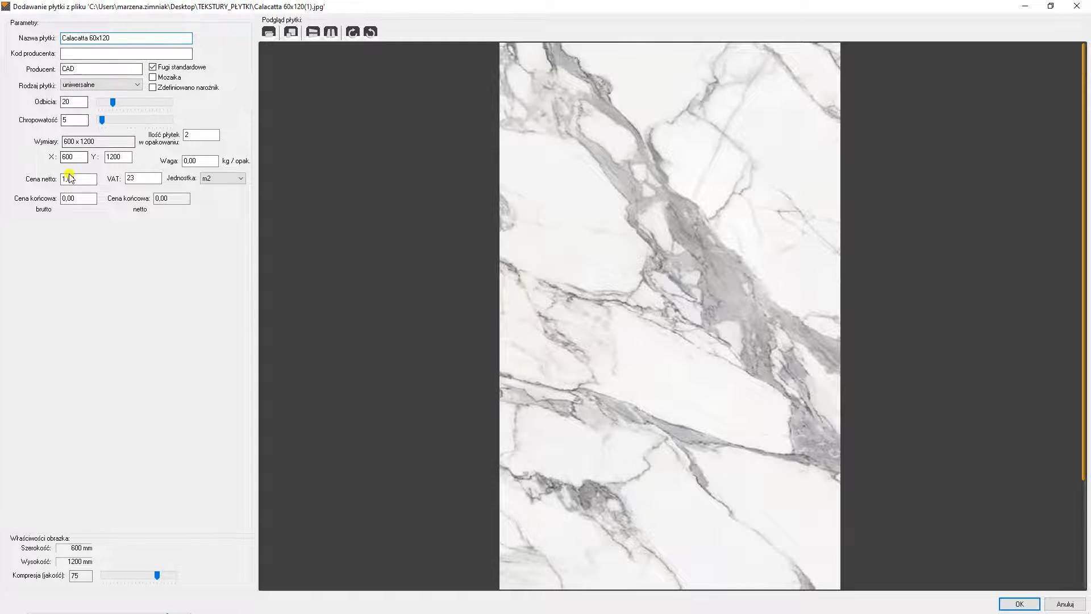
left_click(1021, 605)
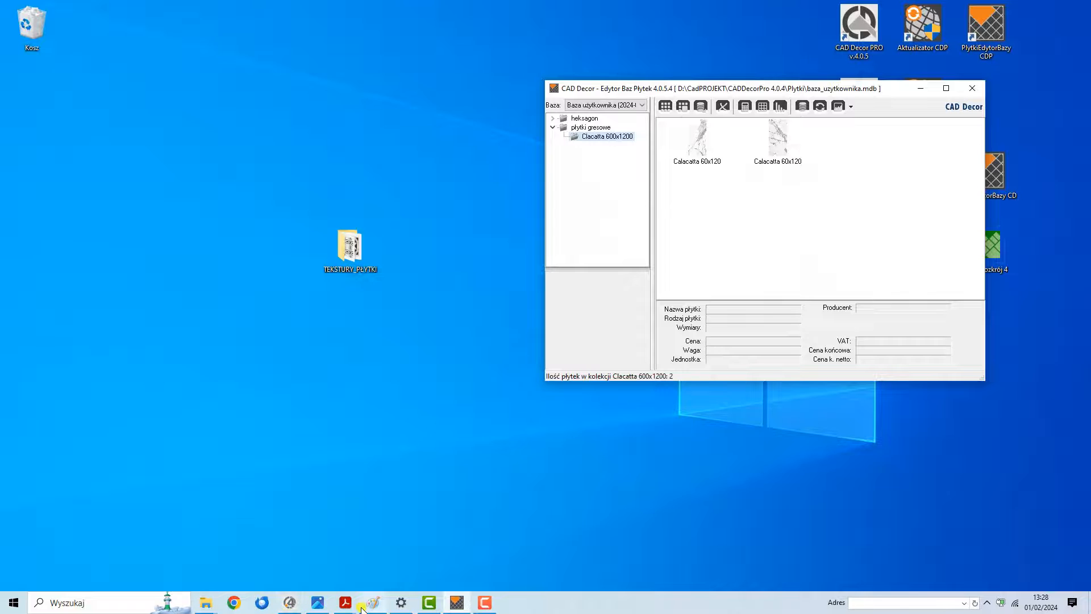
Step: Switch to the room project in .4CAD, open its visualization and show the user database's Clacatta 600x1200 collection
left_click(289, 602)
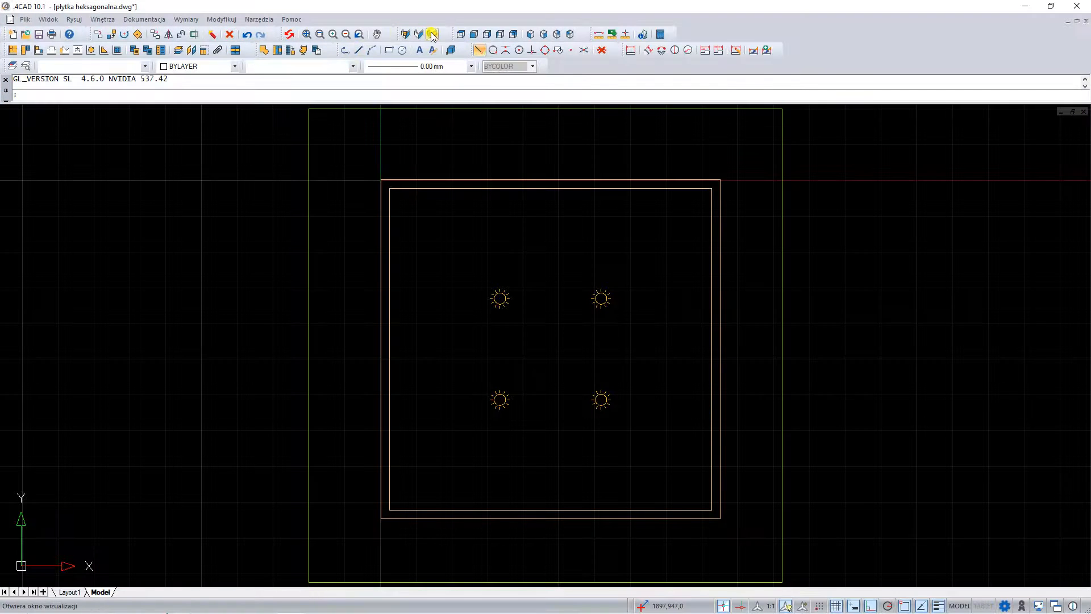
left_click(433, 35)
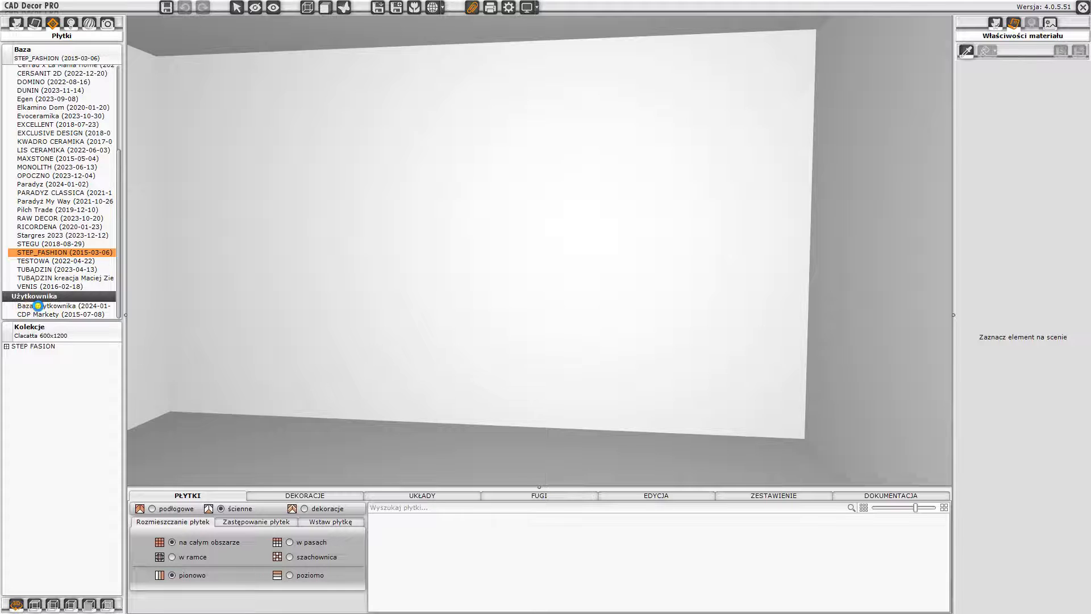
left_click(36, 306)
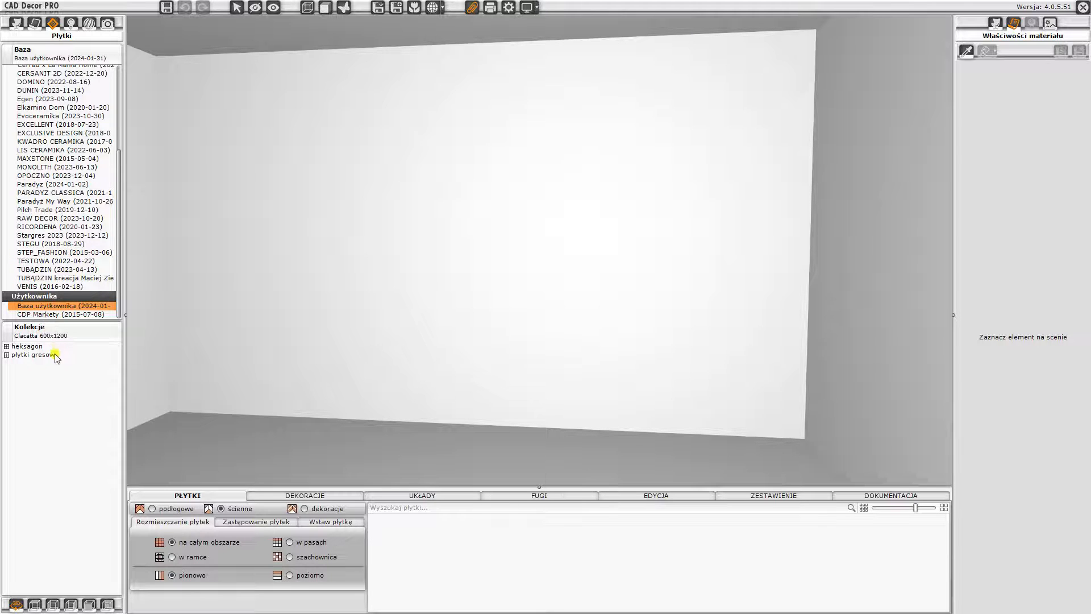
left_click(6, 355)
left_click(28, 365)
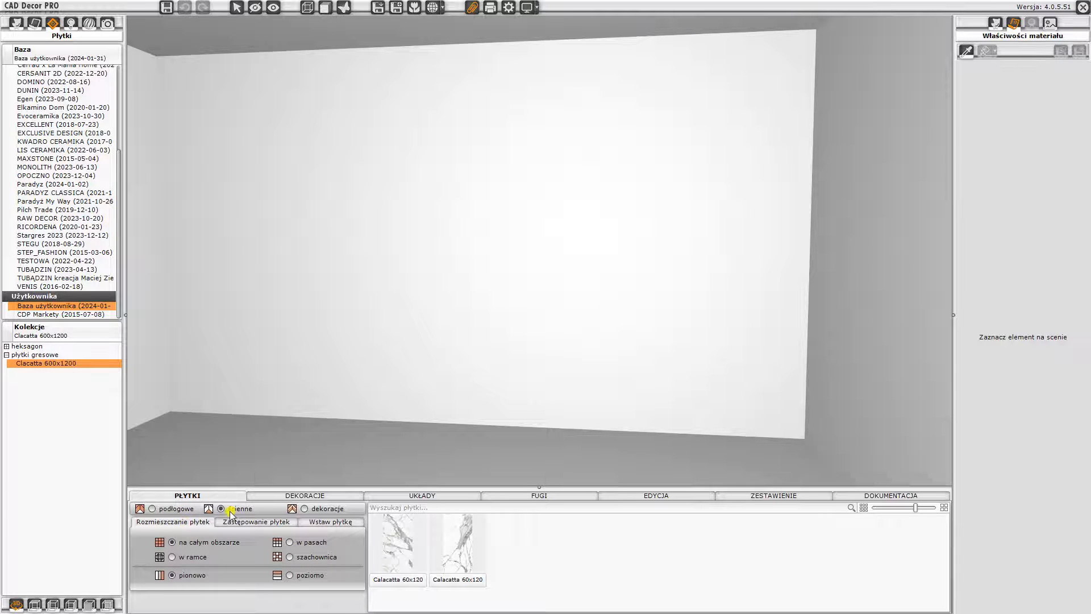
Step: Cover the whole white wall with Calacatta 60x120 floor-type tiles laid horizontally (poziomo)
left_click(170, 509)
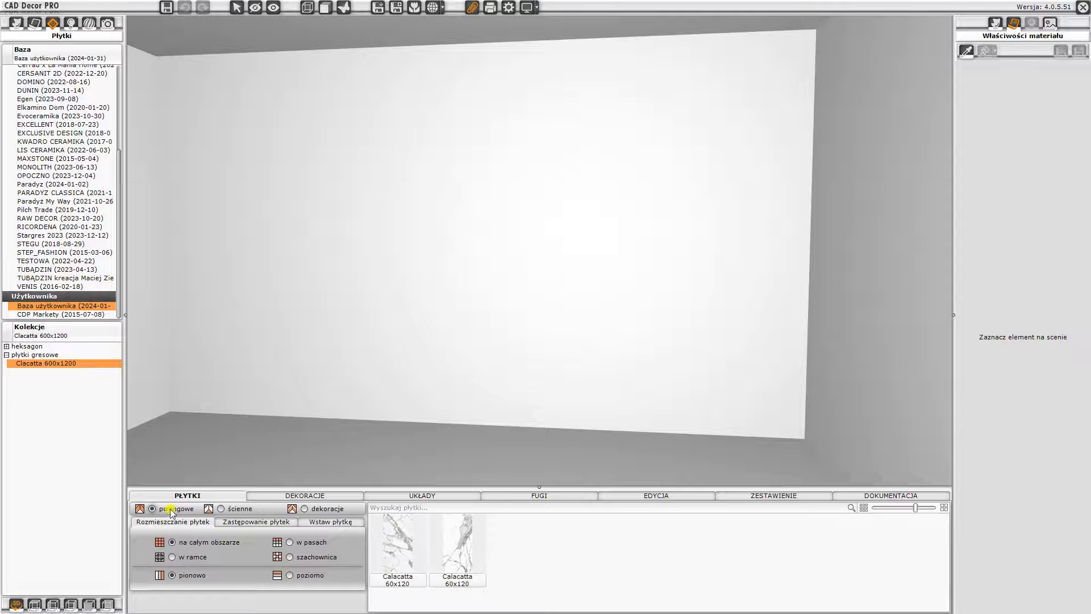
left_click(290, 575)
left_click(509, 502)
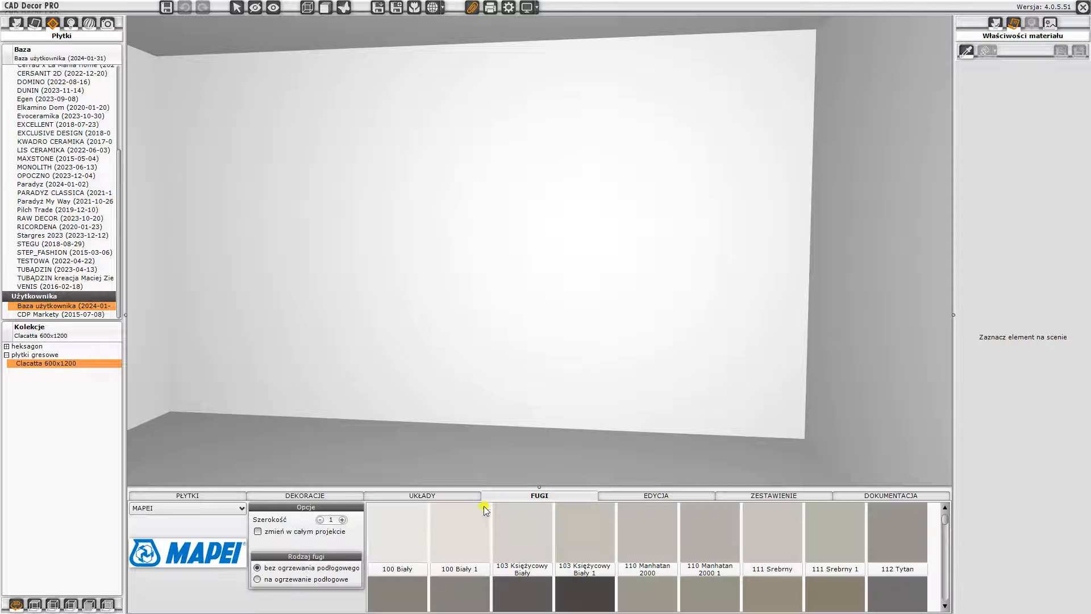
left_click(207, 496)
mouse_move(416, 547)
left_click_drag(417, 547, 397, 366)
scroll(397, 367, "down", 2)
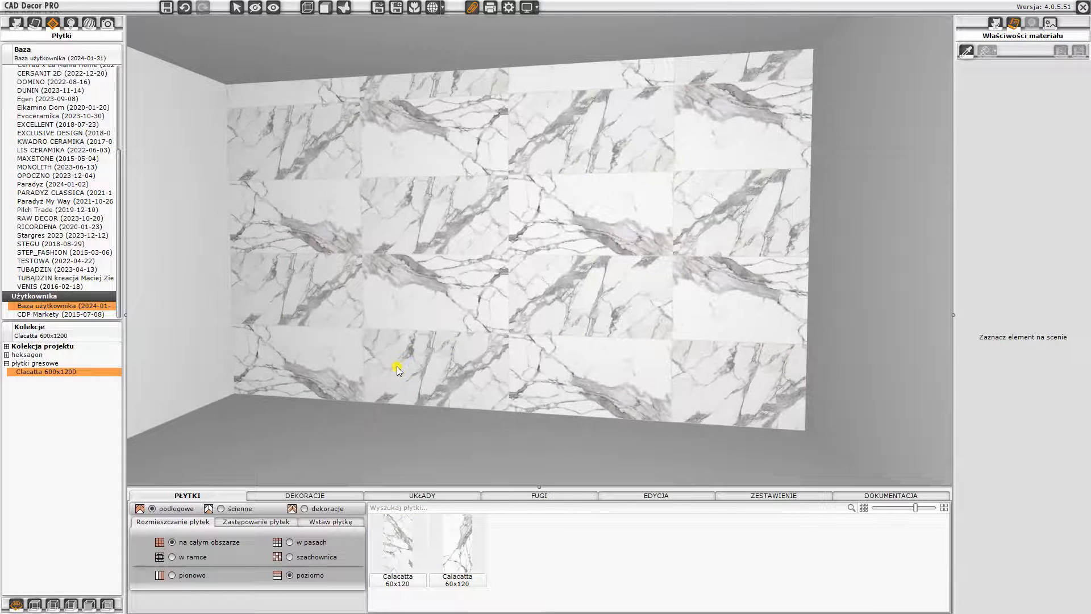
Step: Set the bump effect (Efekt wypukłości) of the wall's marble tiles to 20% and save the changed tile parameters
left_click(430, 346)
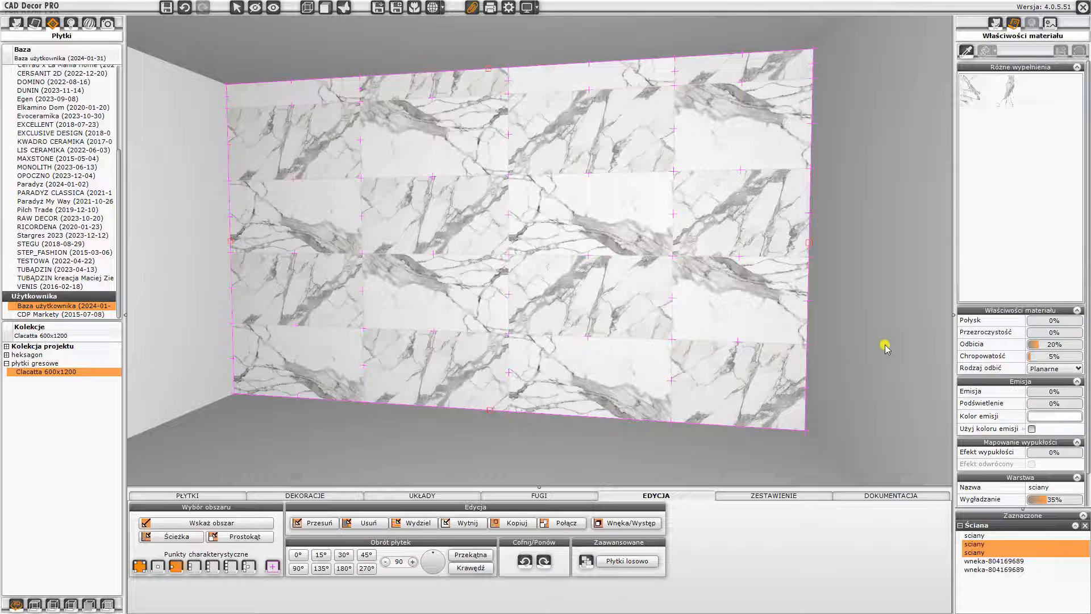
left_click(1006, 92)
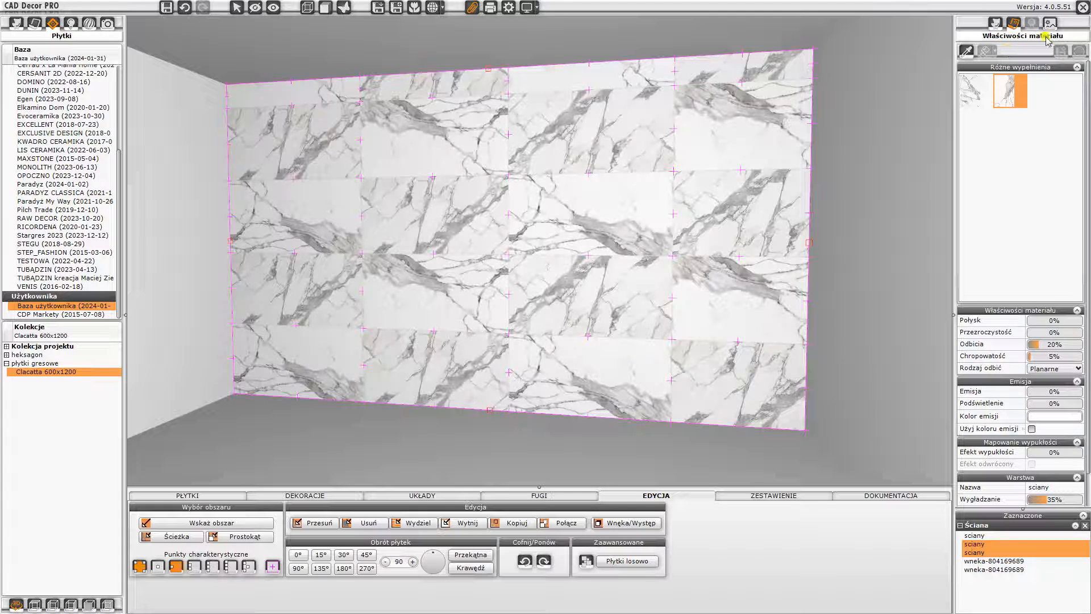
left_click(968, 90)
left_click(1005, 102)
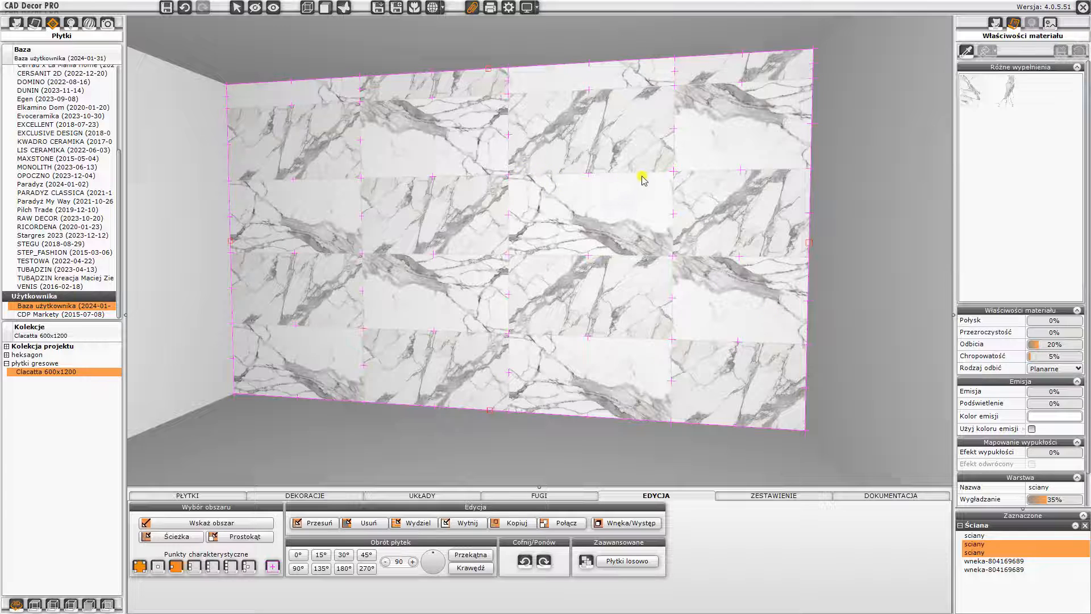
left_click(1039, 453)
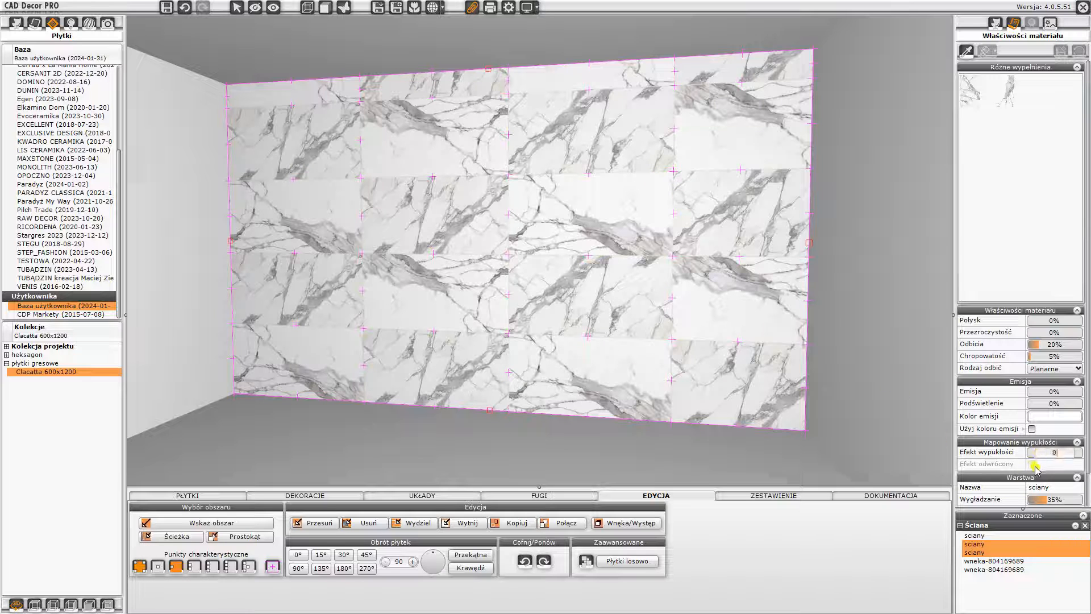
type("20")
key("Return")
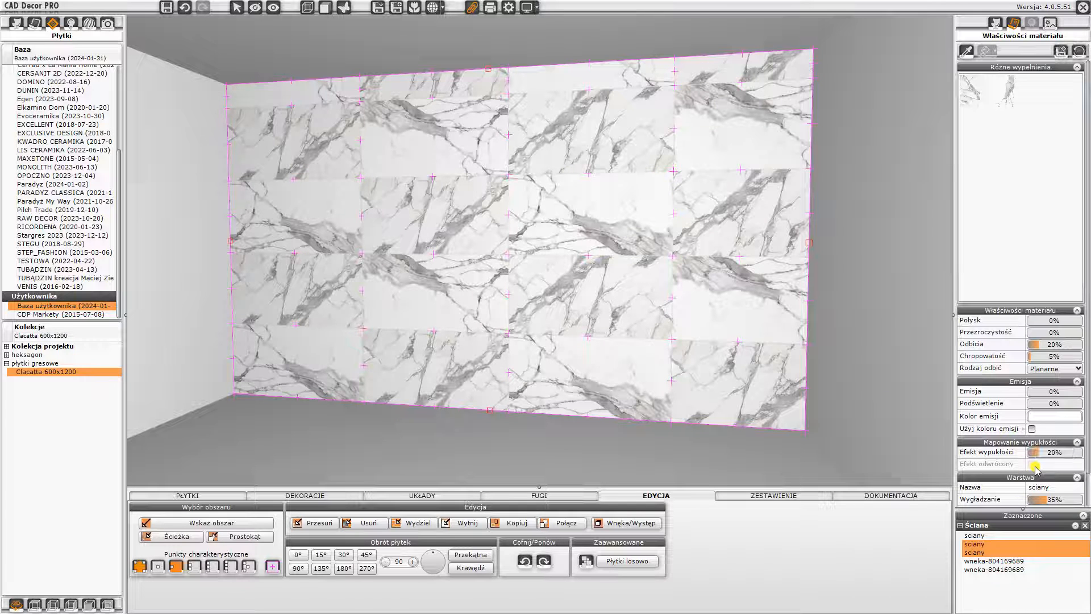
key("Right")
key("Right")
key("Right")
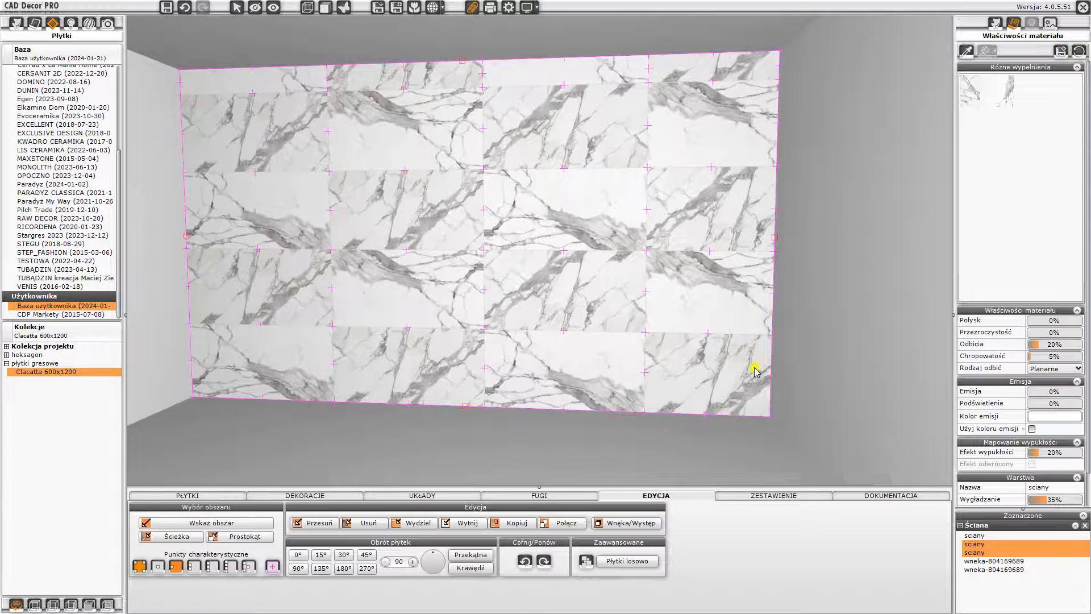
left_click(1060, 53)
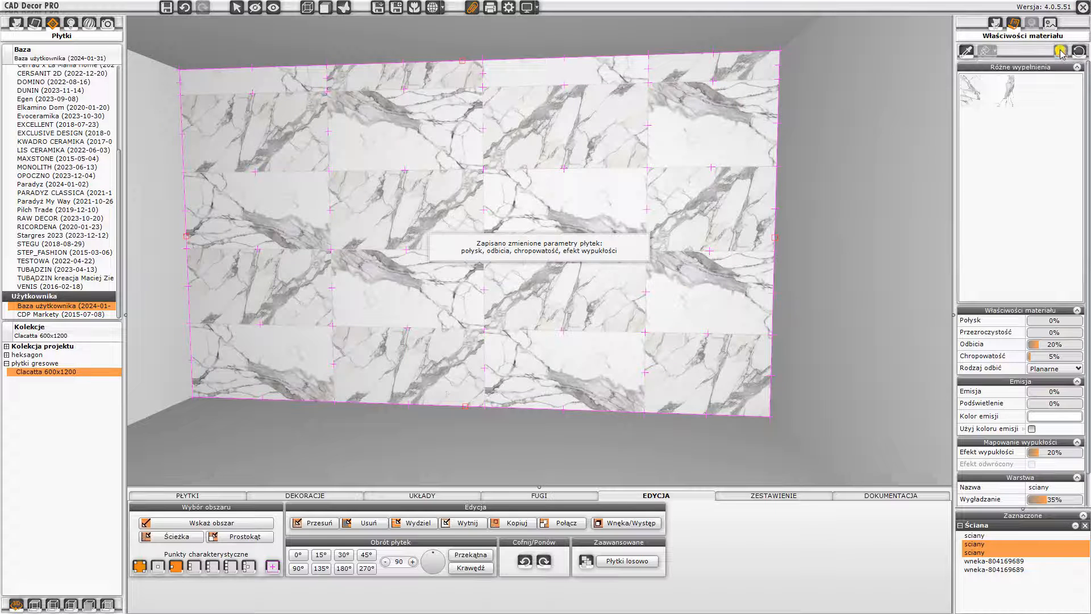
Step: Cover the adjacent bare wall with horizontally laid Calacatta 60x120 tiles over its whole area
left_click(198, 496)
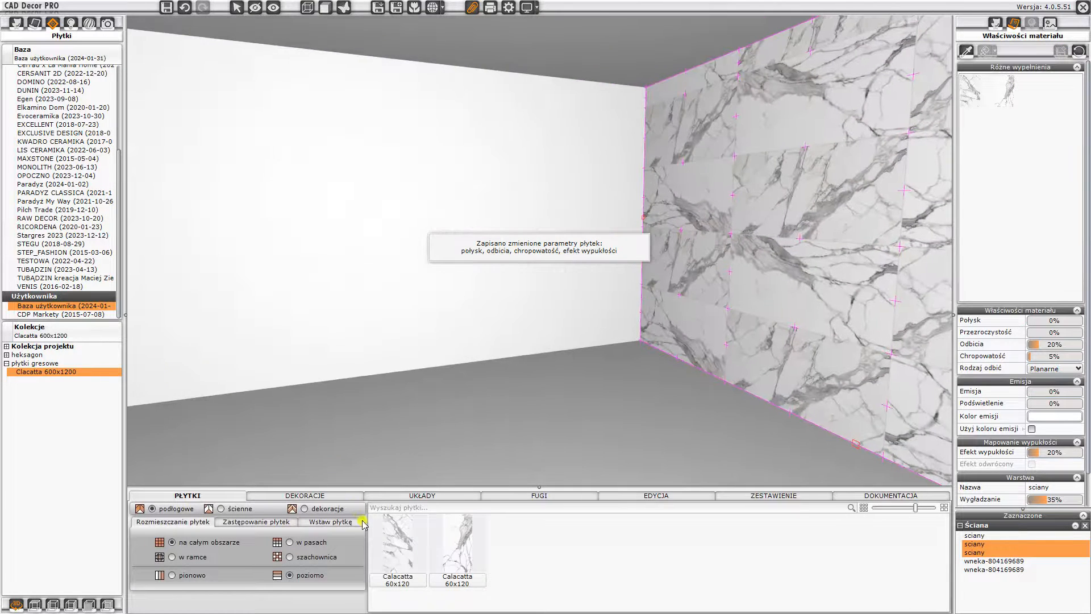
left_click(399, 531)
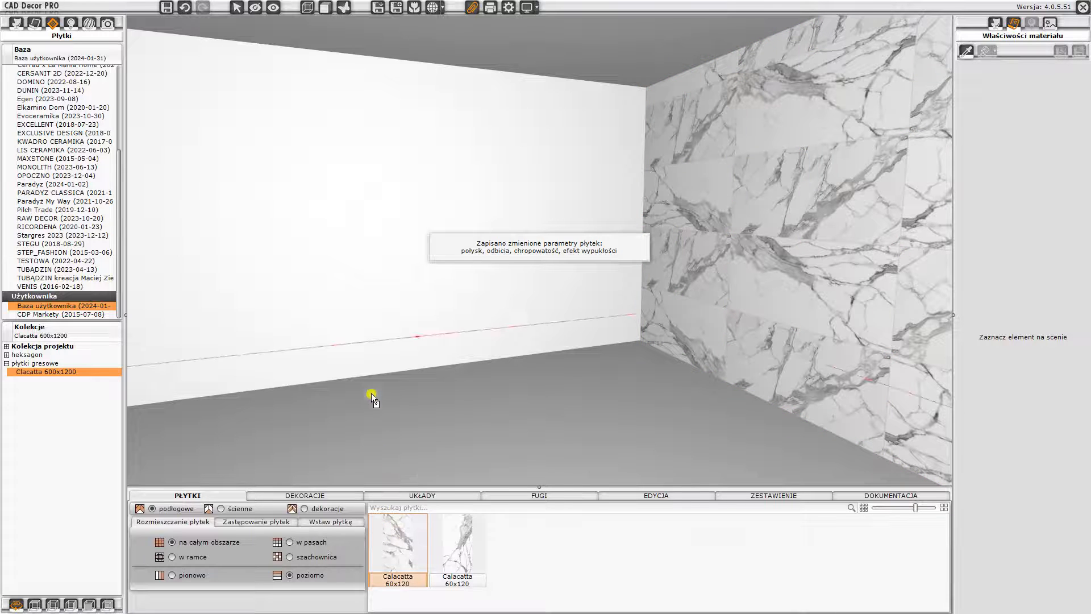
left_click(370, 368)
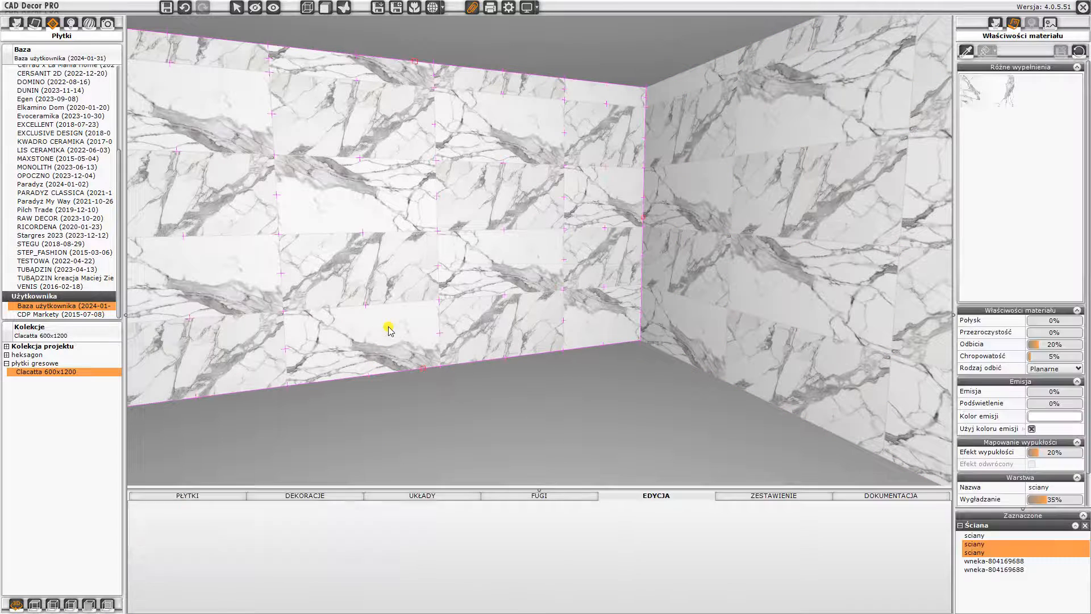